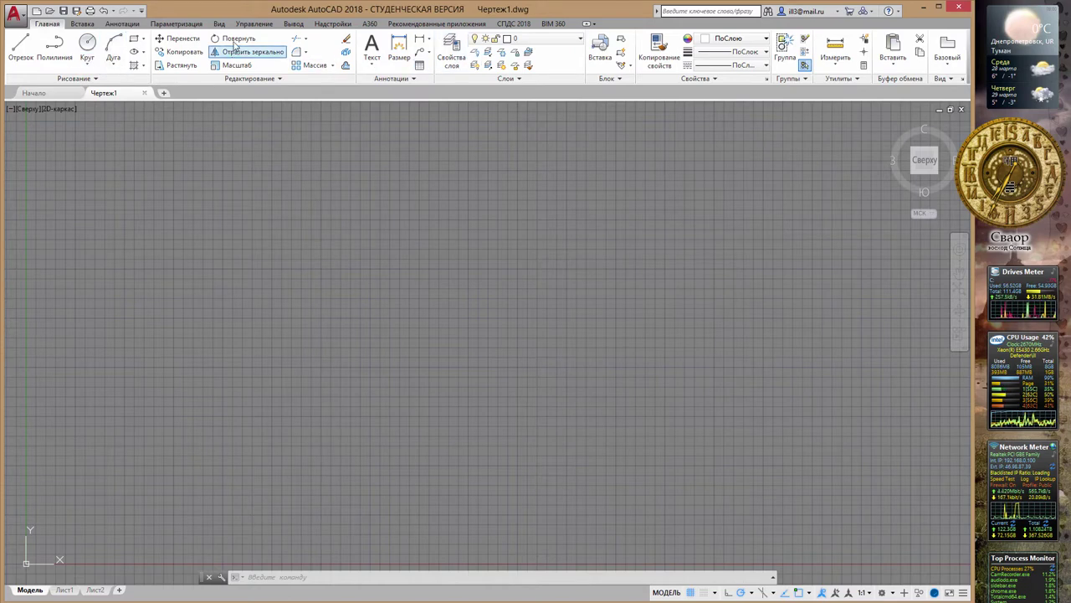
Browse the annotation and parametric ribbon tabs, then launch the CUI dialog from Управление
click(120, 24)
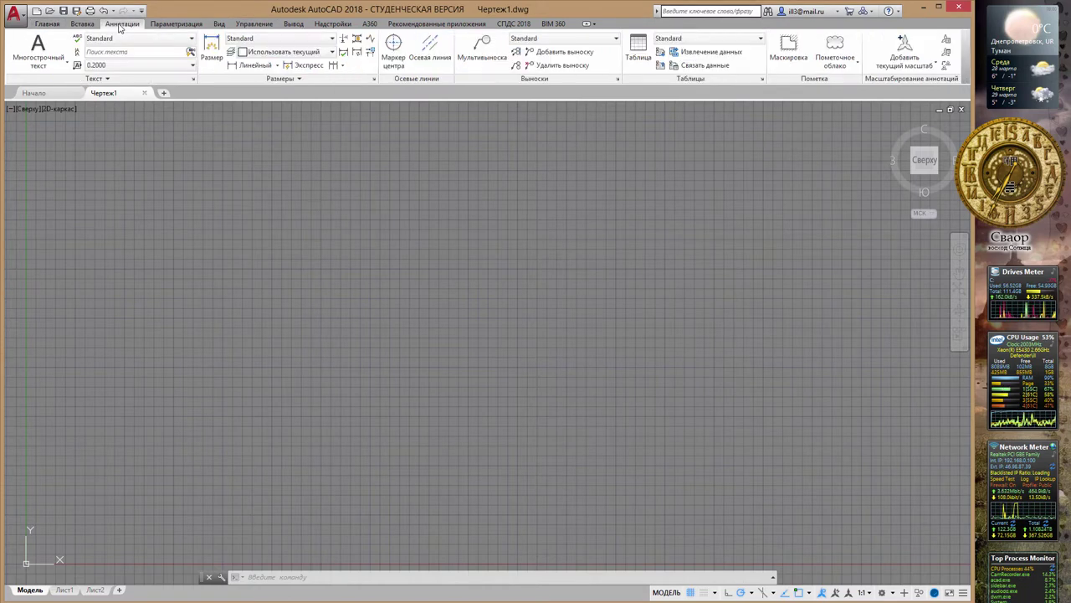
click(176, 23)
click(47, 23)
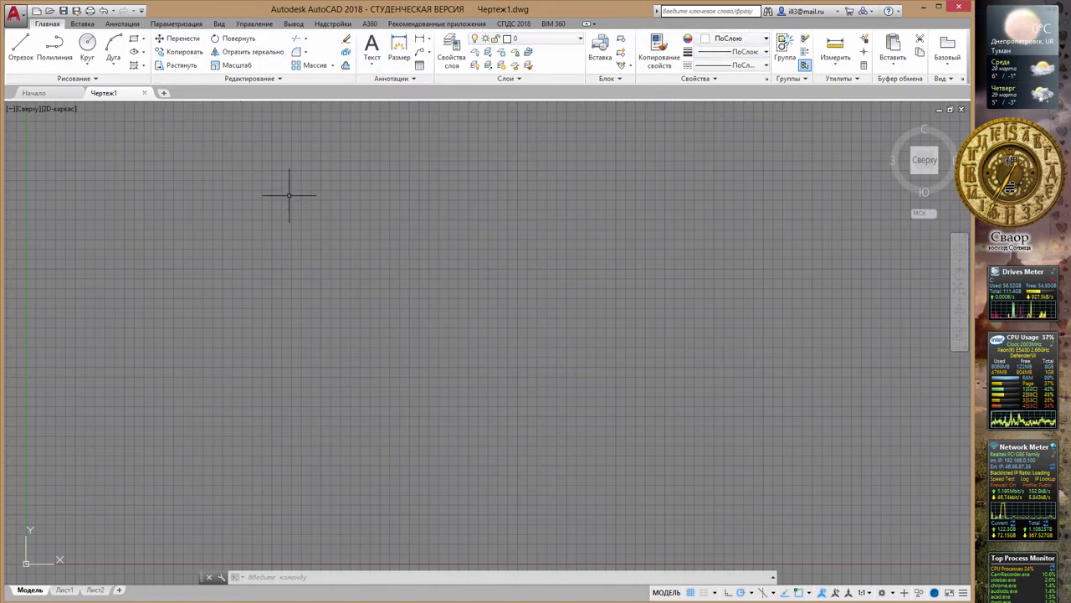
click(256, 26)
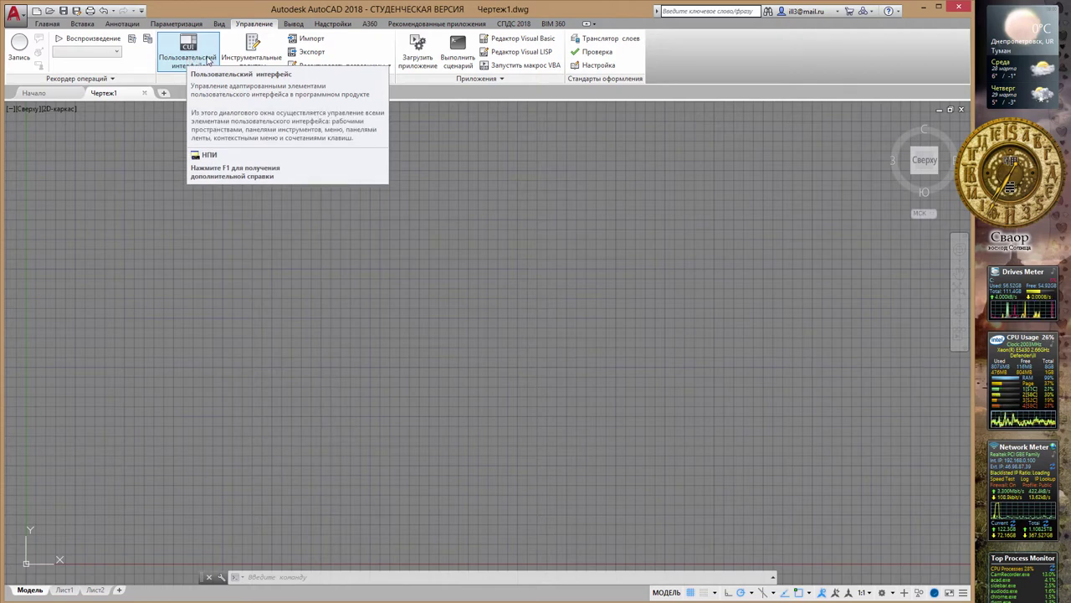
click(201, 61)
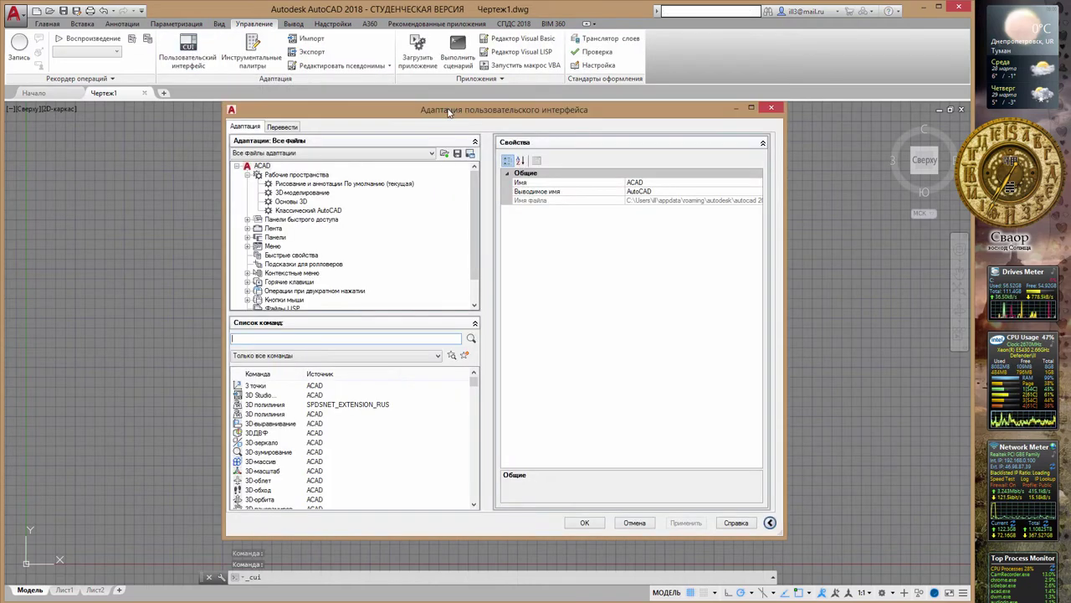
Compare the drafting, 3D modelling and 3D Basics workspace settings in the CUI tree
drag(446, 109, 445, 112)
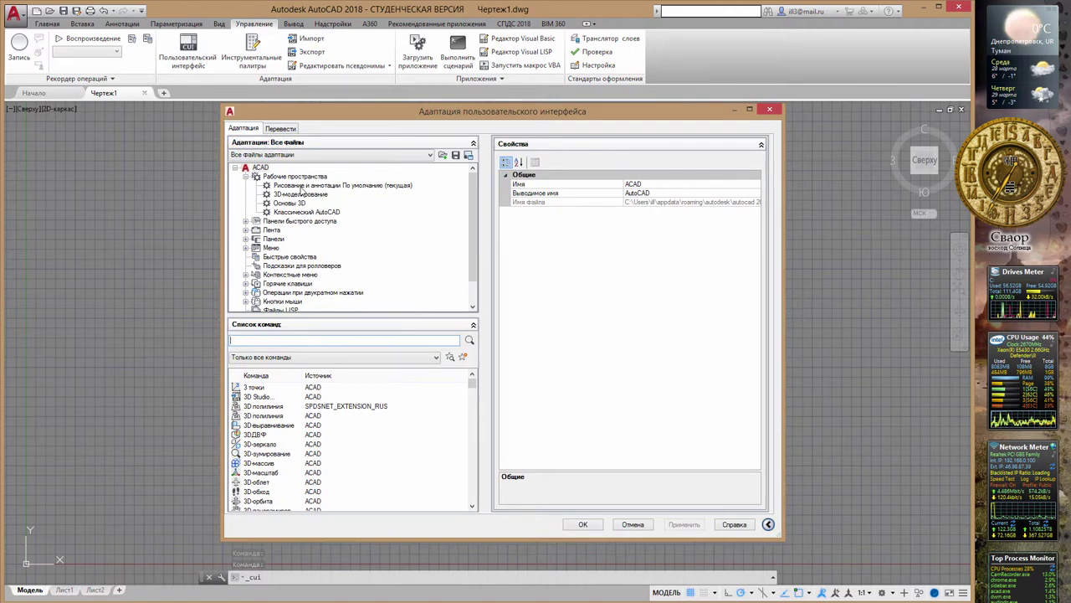
click(303, 185)
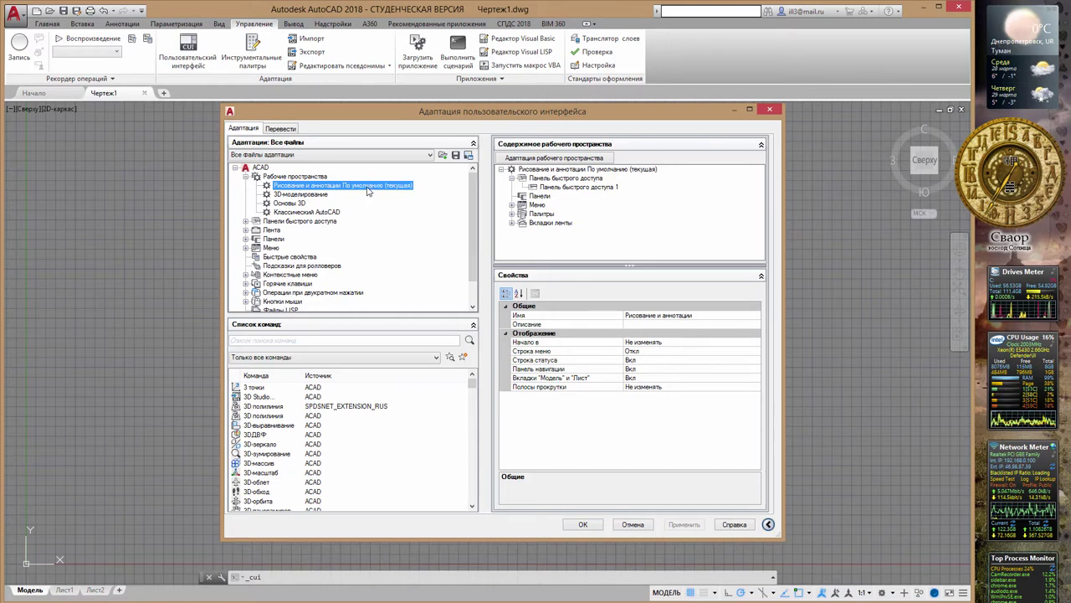
click(311, 194)
click(296, 204)
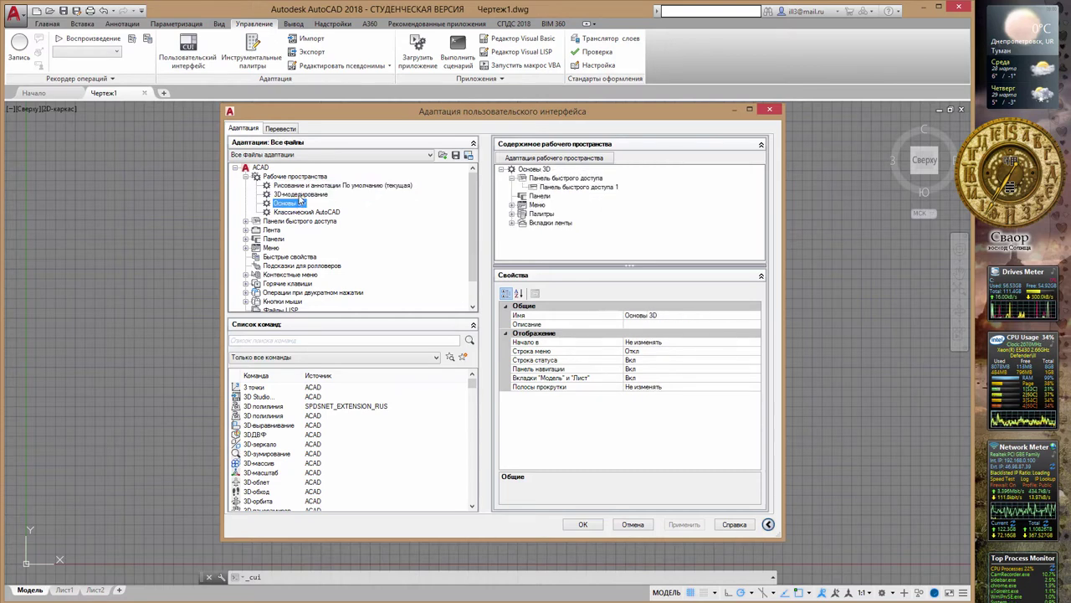
click(297, 194)
click(297, 203)
click(297, 194)
click(296, 203)
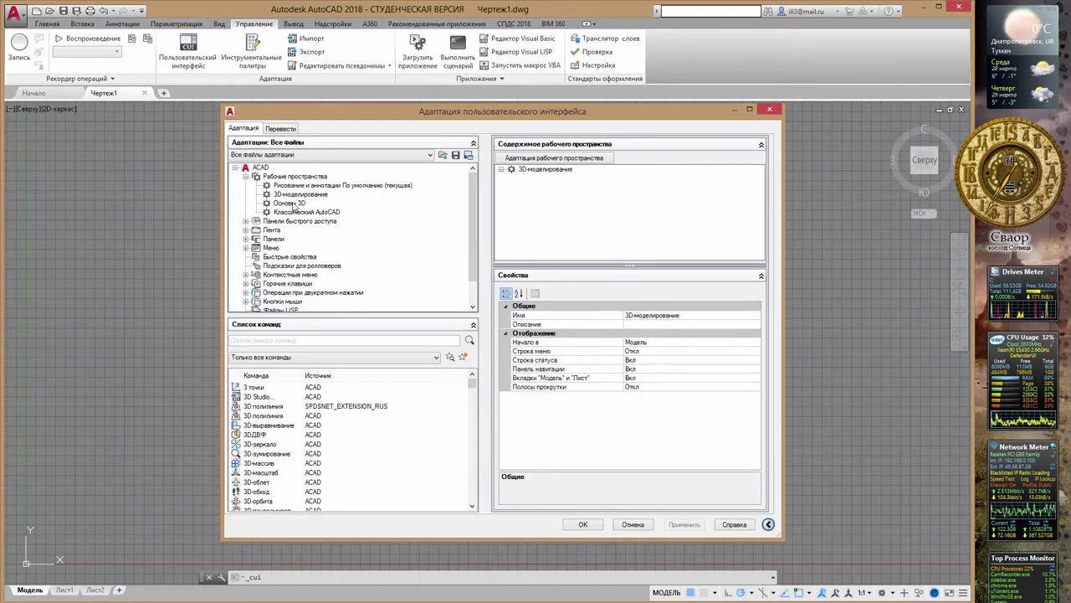
click(300, 194)
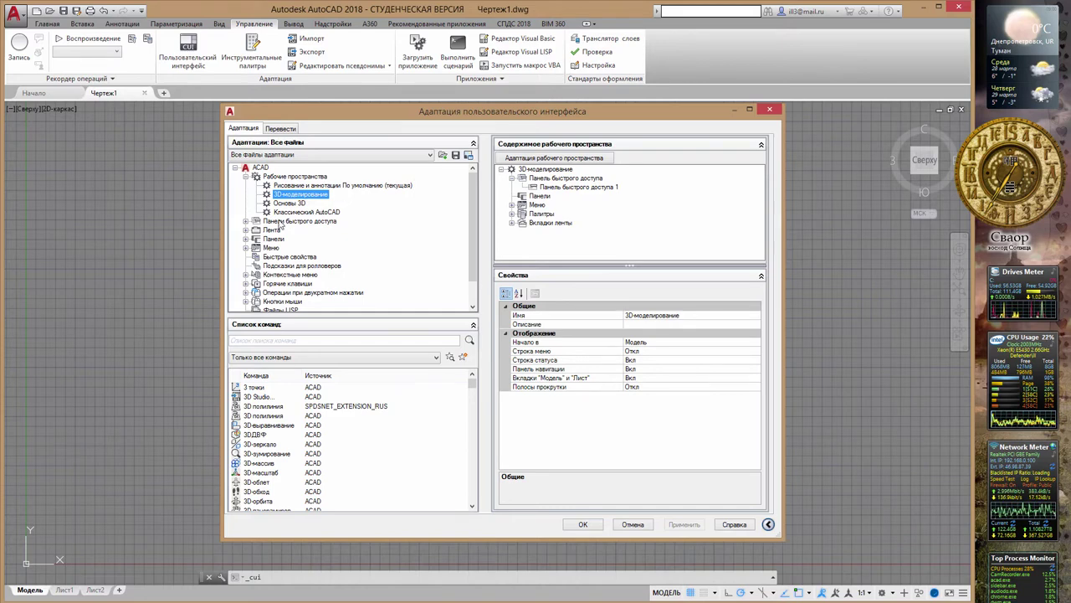
Expand and collapse Меню, then select the Классический AutoCAD workspace
click(246, 248)
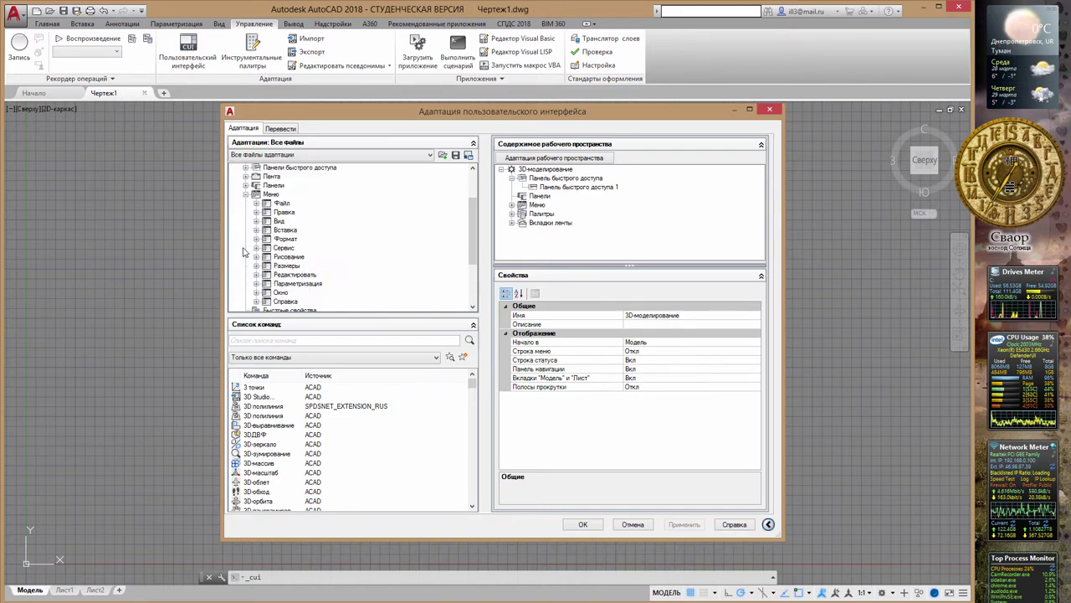
click(245, 195)
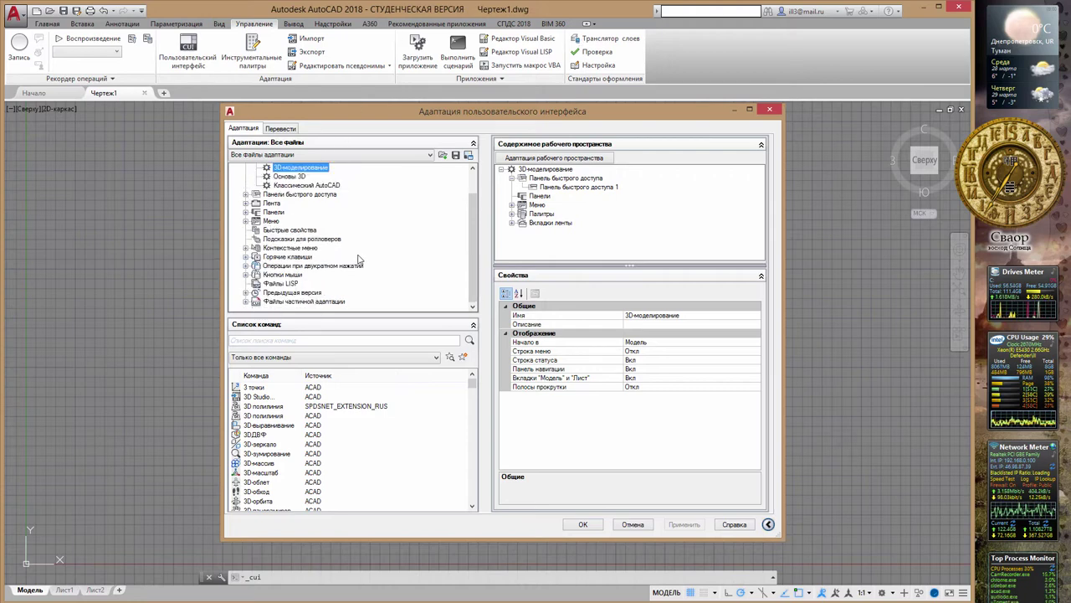
scroll(354, 257, up, 1)
click(310, 212)
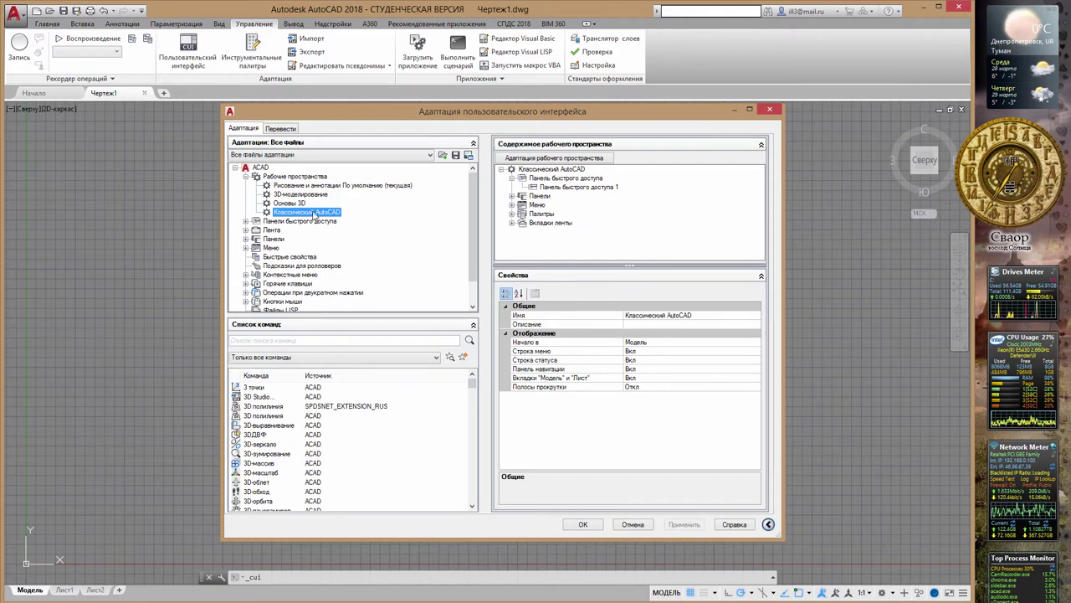
Make Классический AutoCAD the current workspace and apply it
right_click(315, 217)
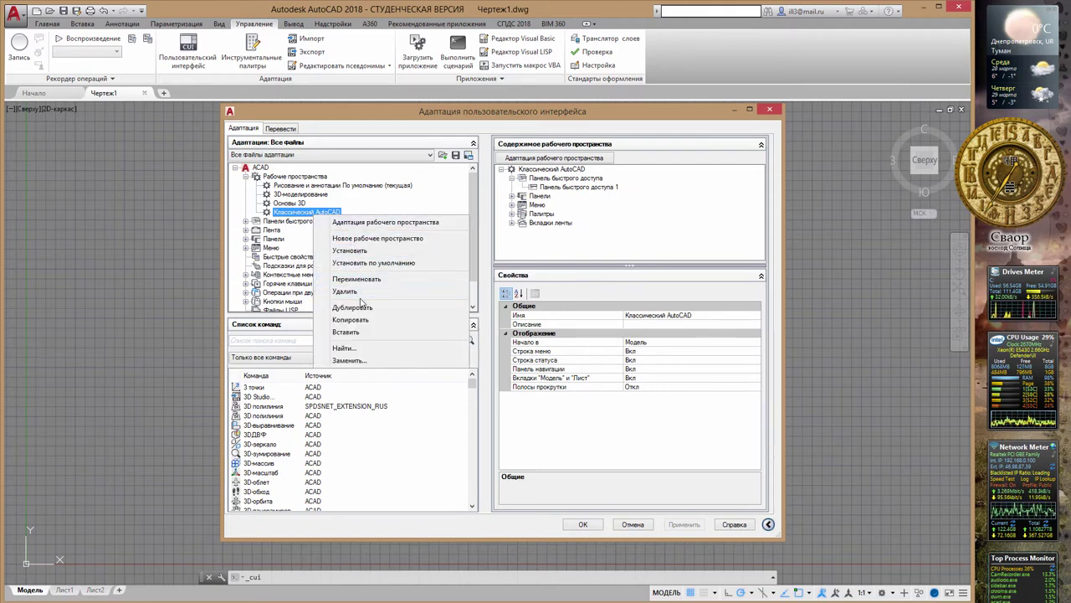
click(351, 250)
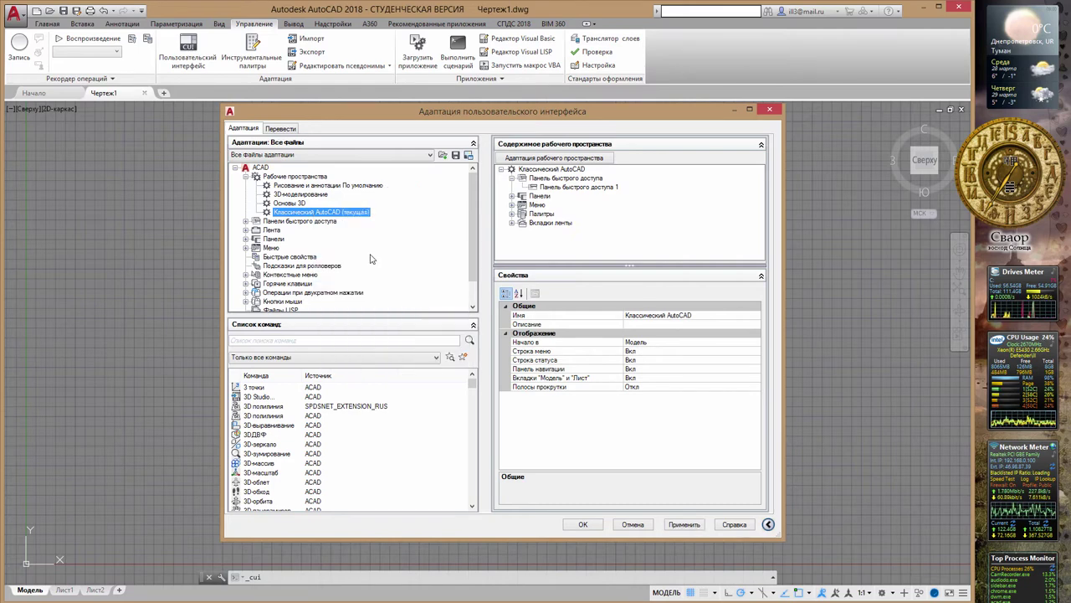
click(683, 527)
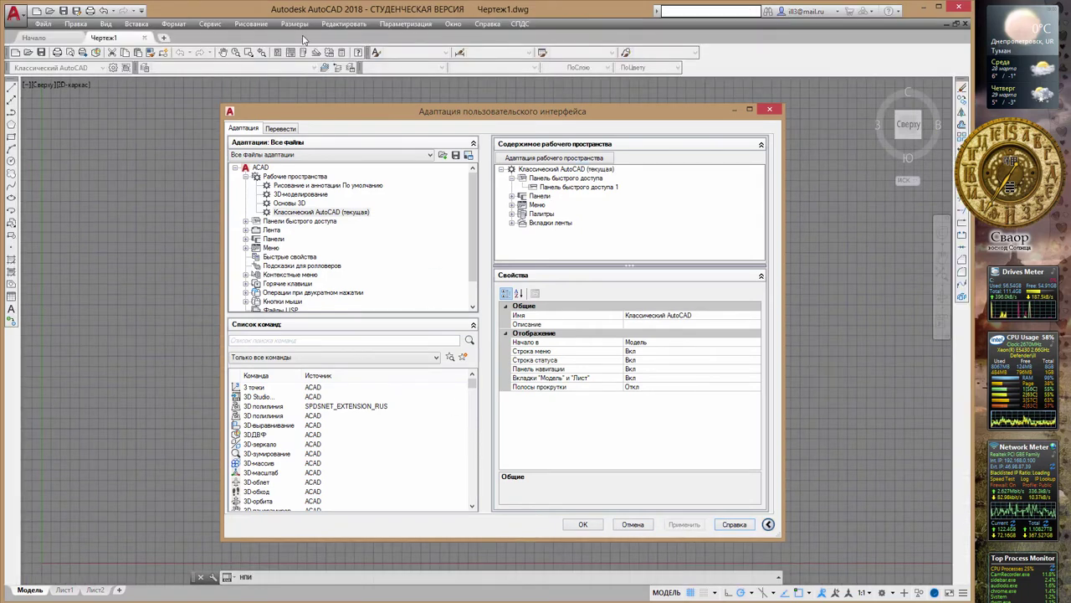
Close the CUI dialog, browse the draw and edit menus, and show the toolbar list
click(583, 524)
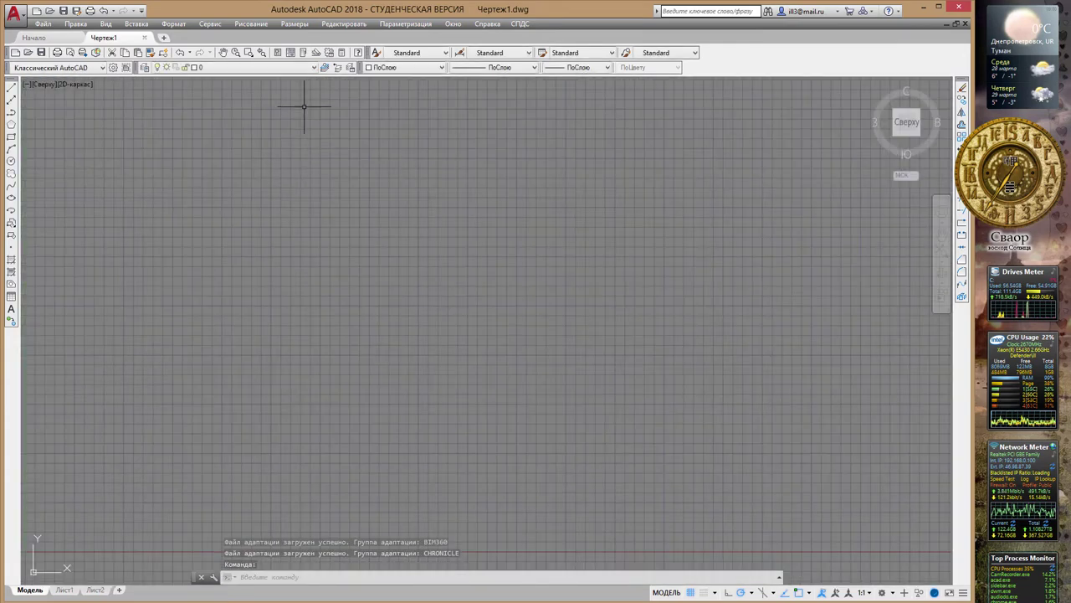
click(295, 23)
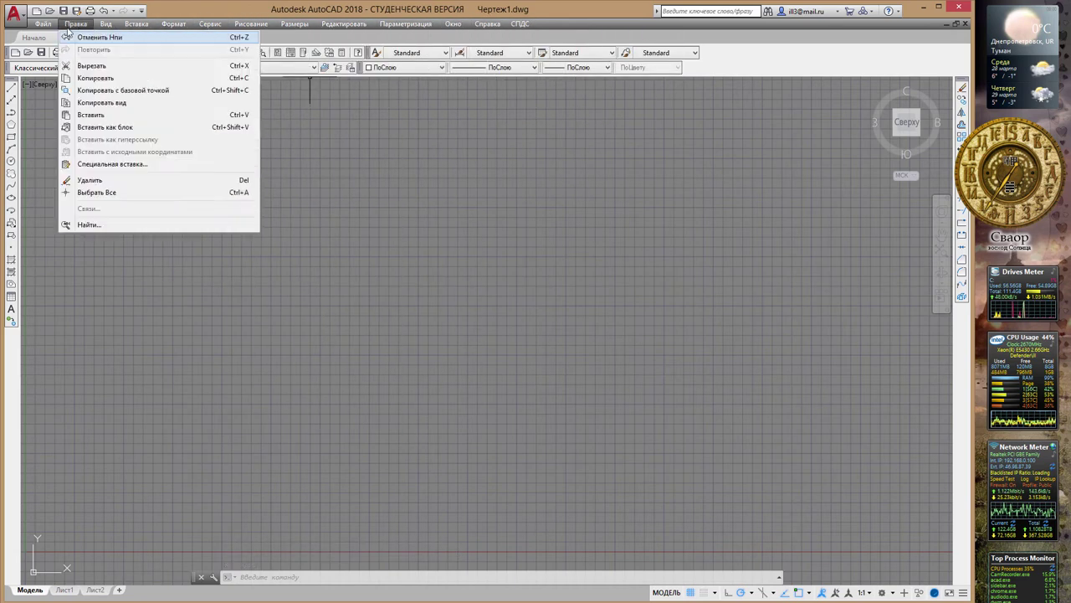
click(580, 27)
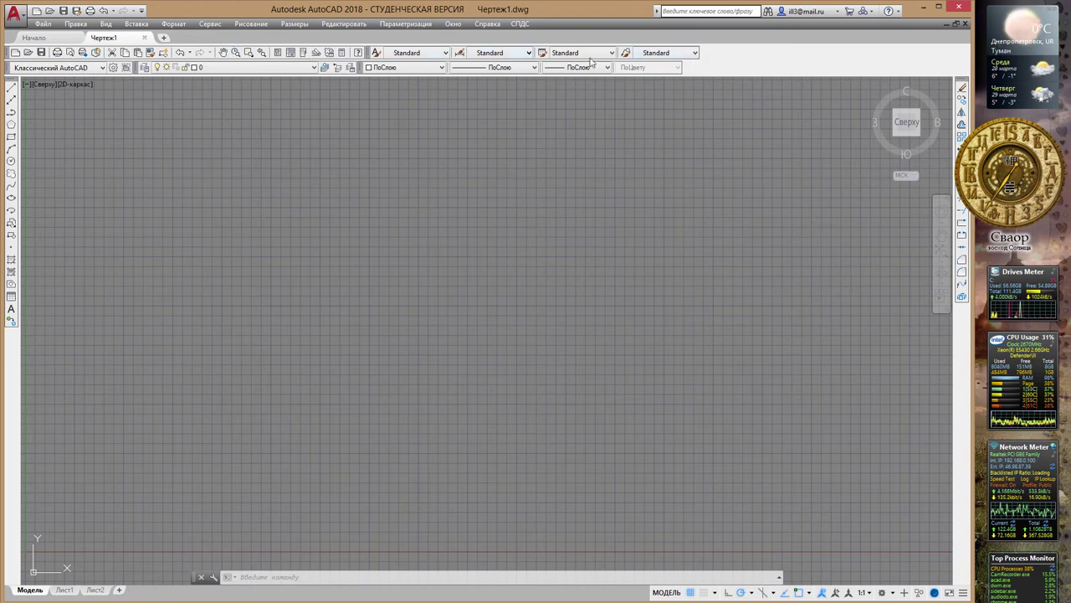
right_click(732, 60)
mouse_move(765, 65)
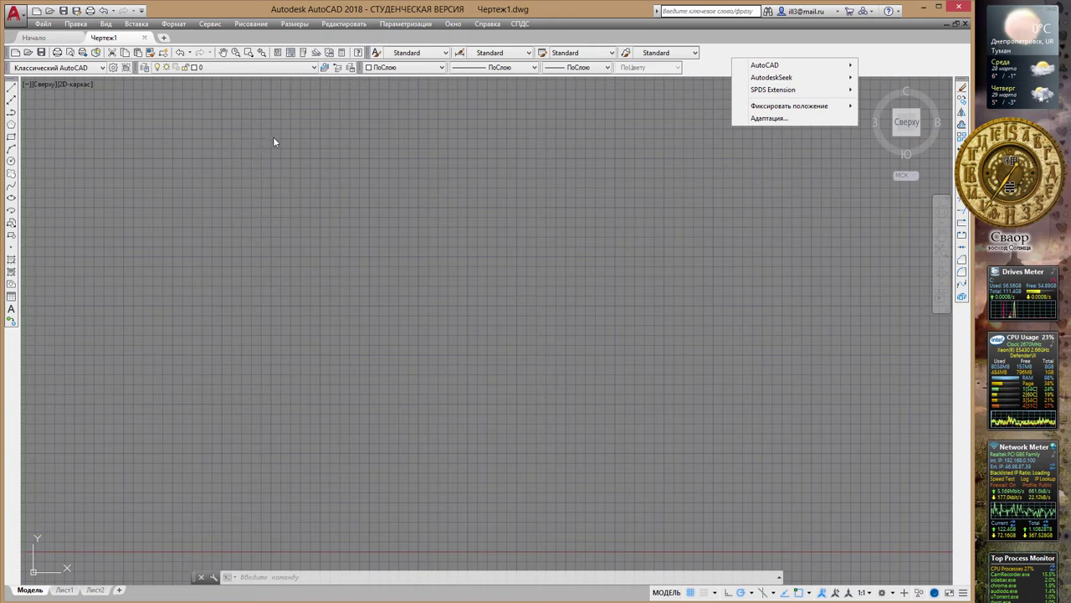
Draw a rectangle in the upper-left of the grid, then open the Сервис menu
click(737, 48)
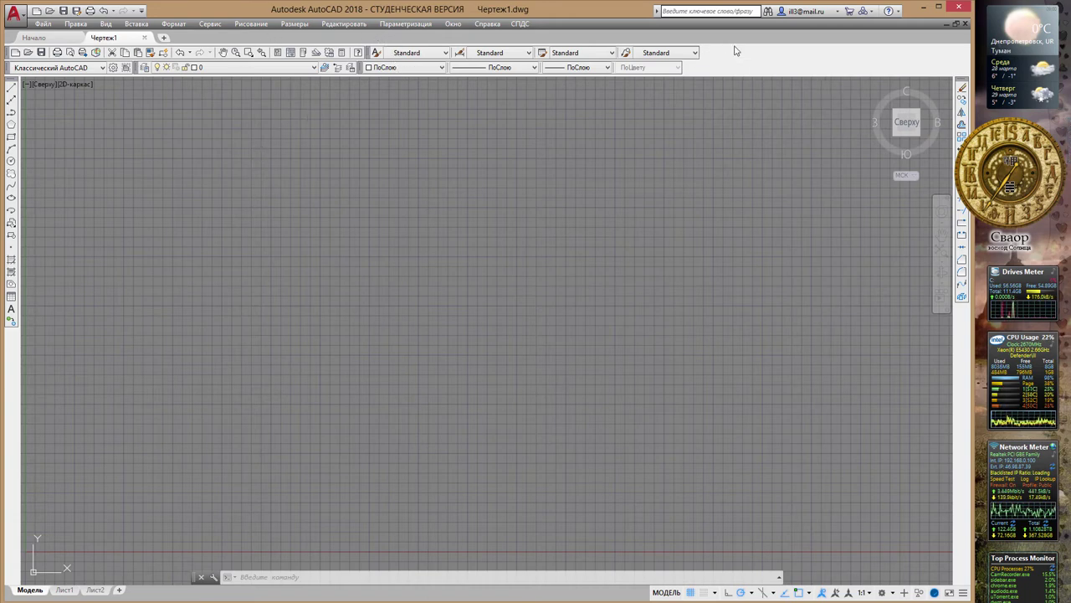
click(11, 124)
click(11, 136)
click(207, 176)
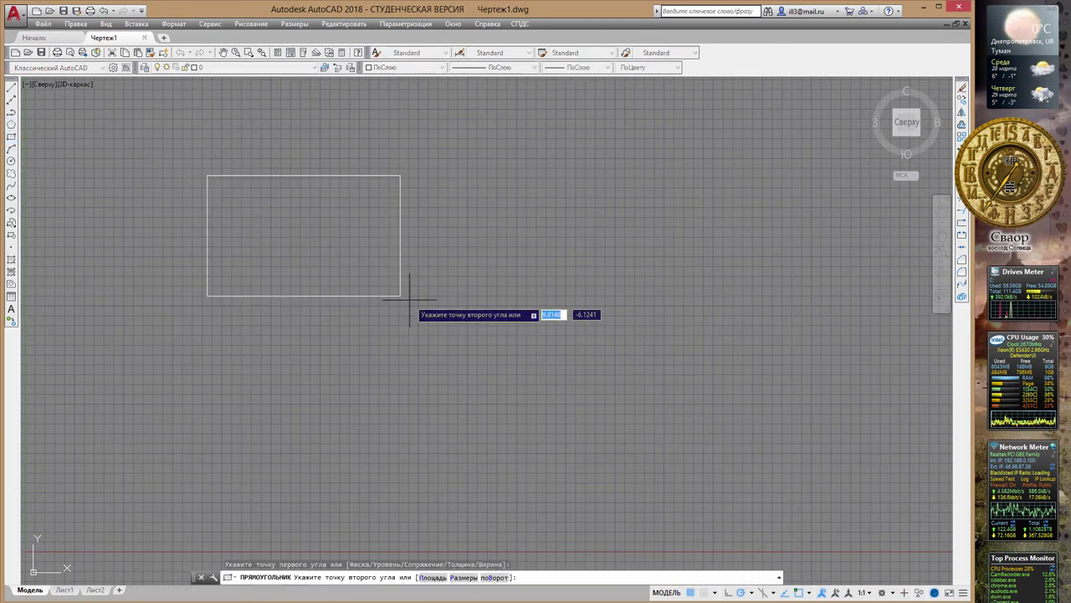
click(433, 315)
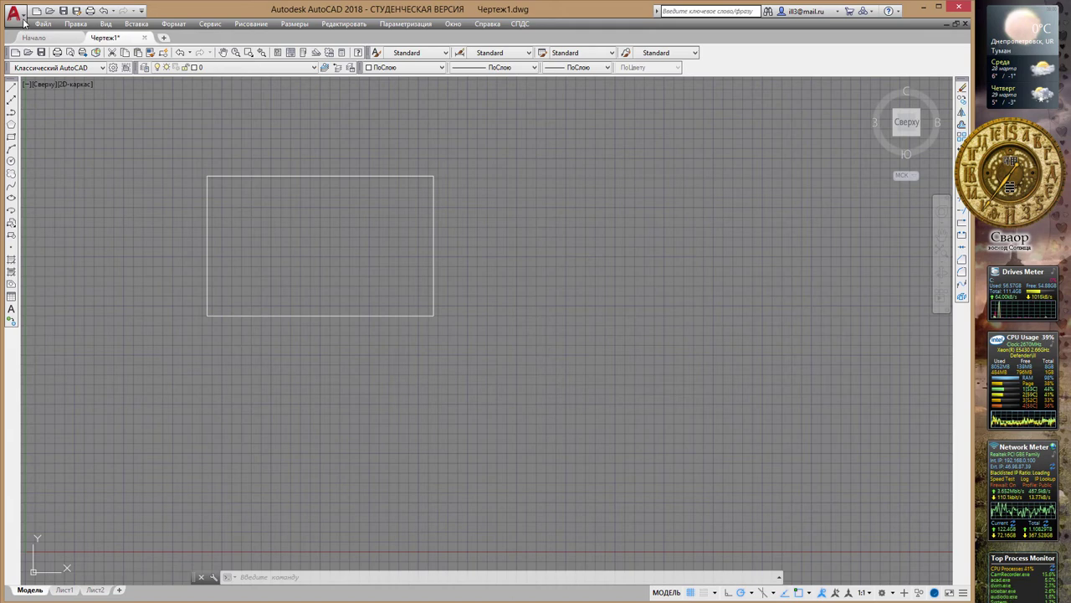
click(208, 26)
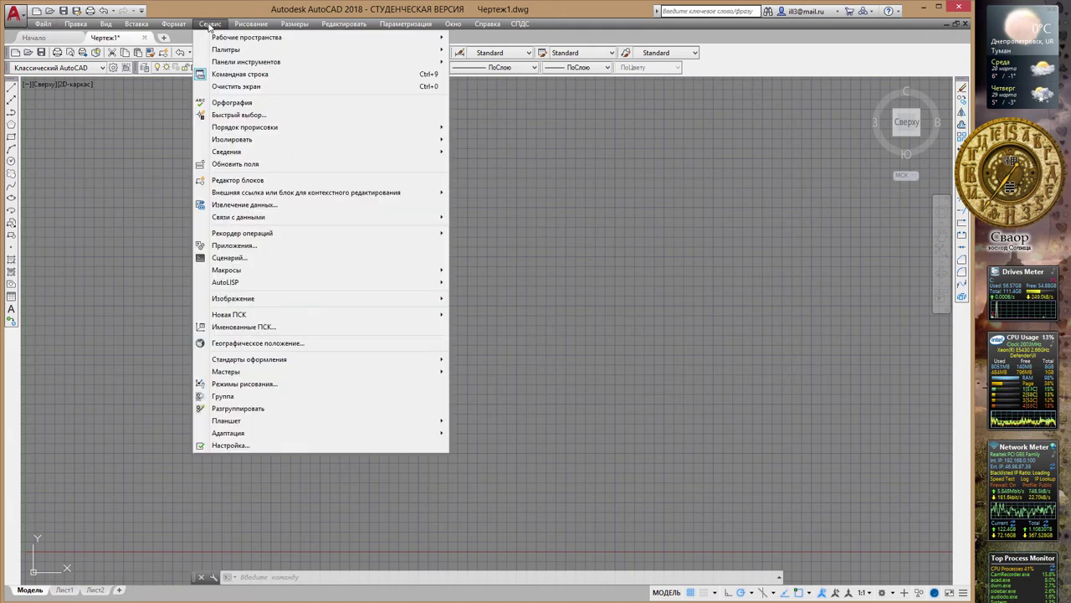
In Параметры, set the Экран tab's Цветовая схема to Темная and apply it
click(298, 447)
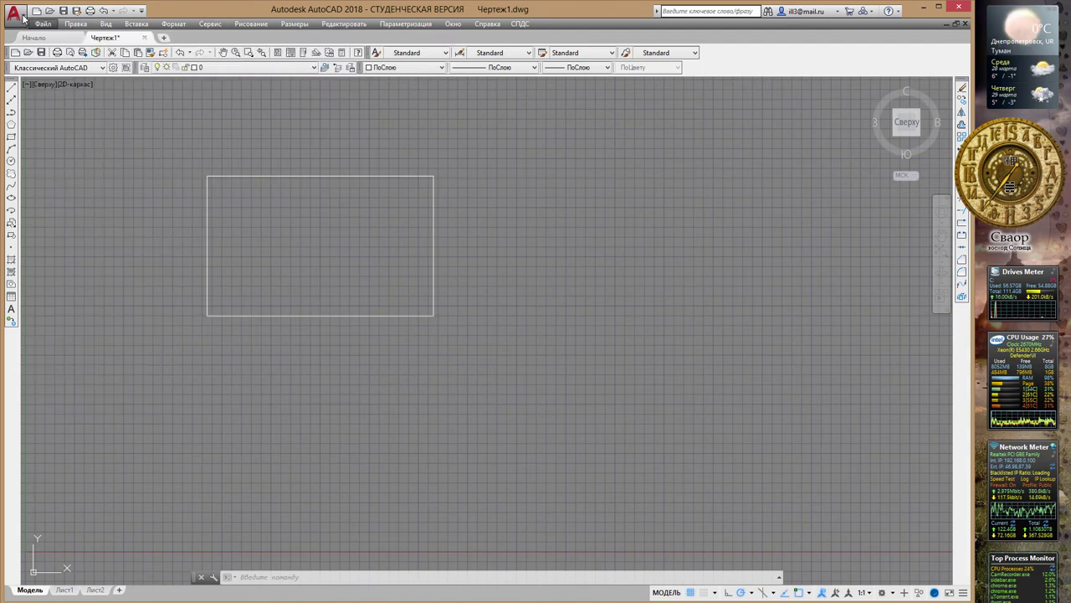
click(20, 15)
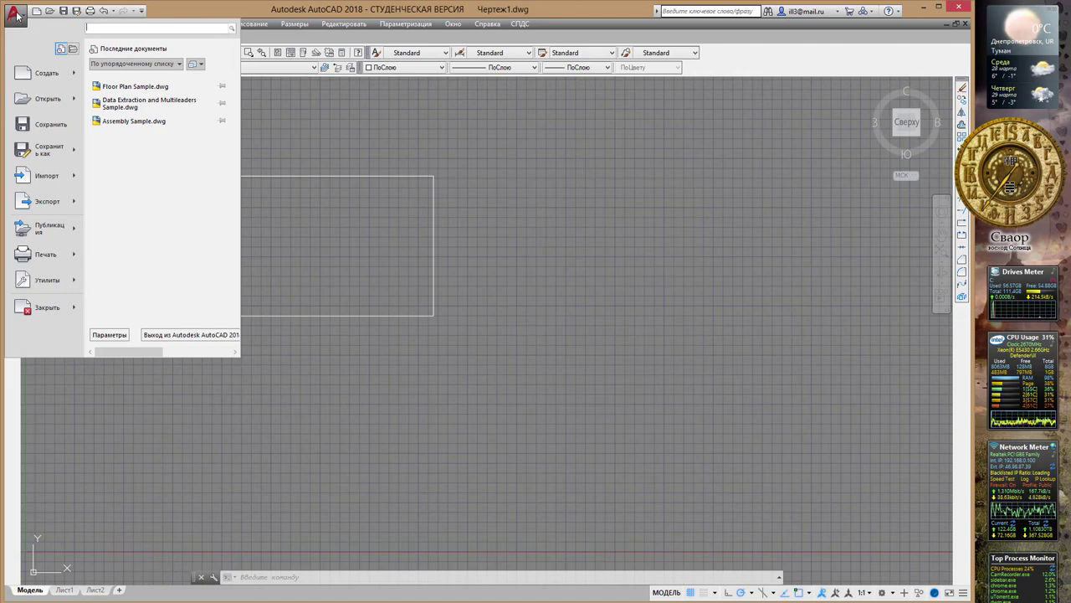
click(106, 336)
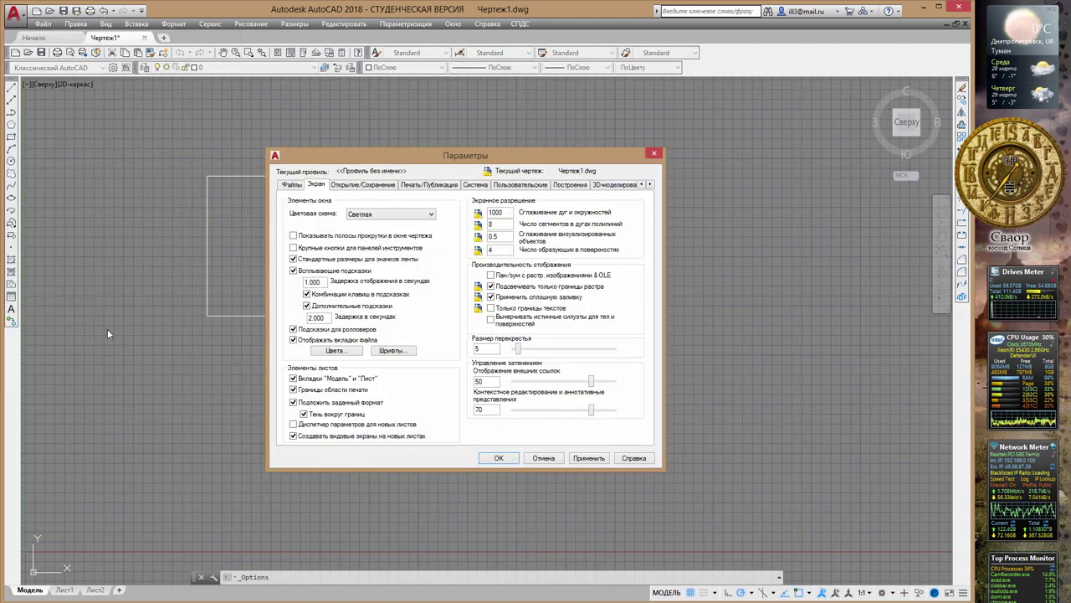
click(292, 184)
click(323, 186)
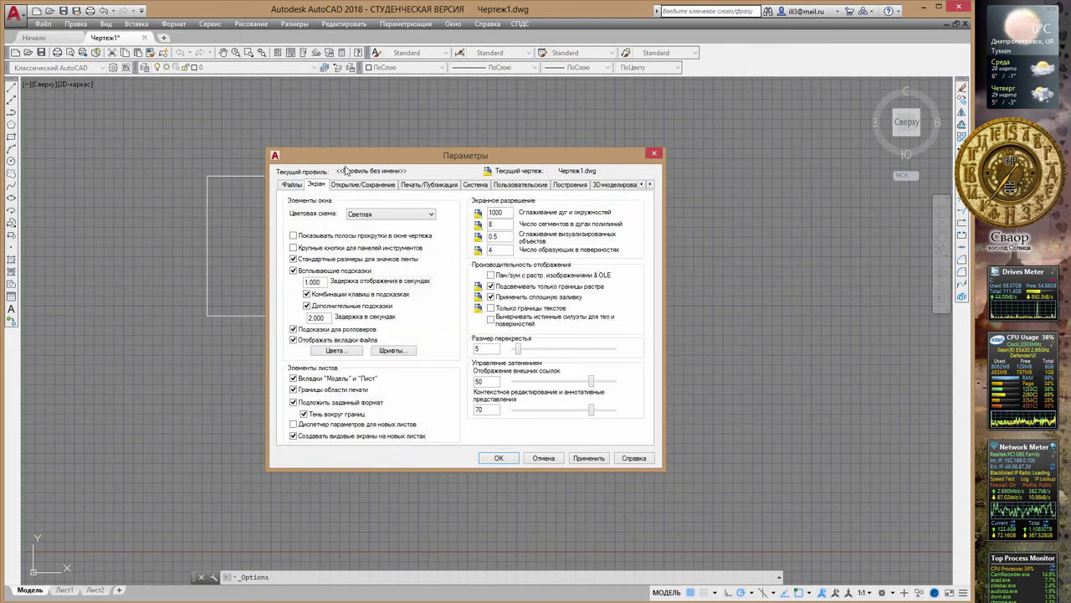
mouse_move(357, 162)
mouse_down()
mouse_move(521, 110)
mouse_move(511, 92)
mouse_up()
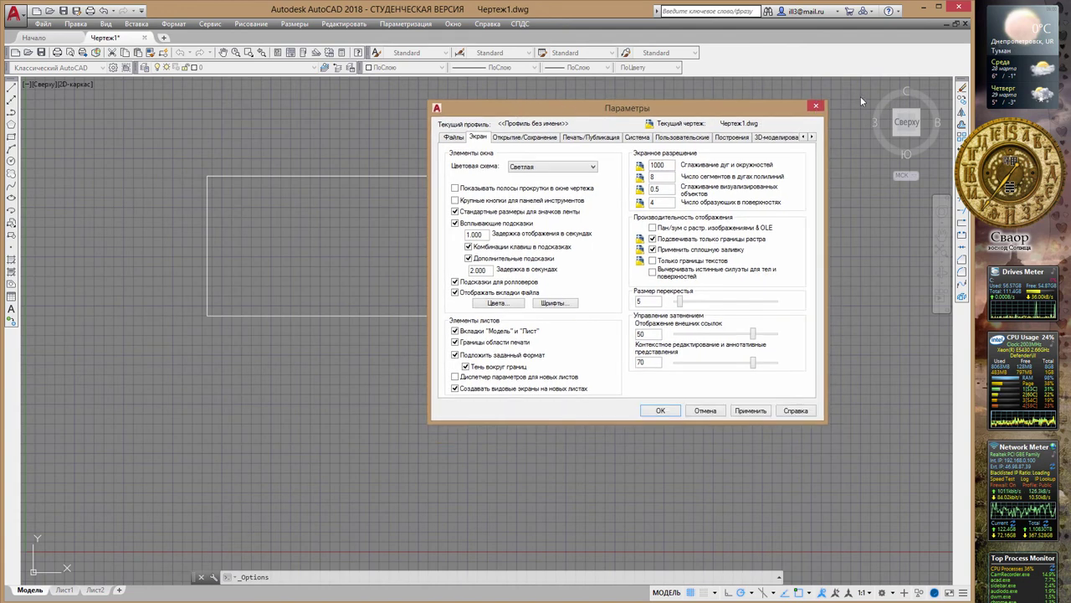
click(545, 171)
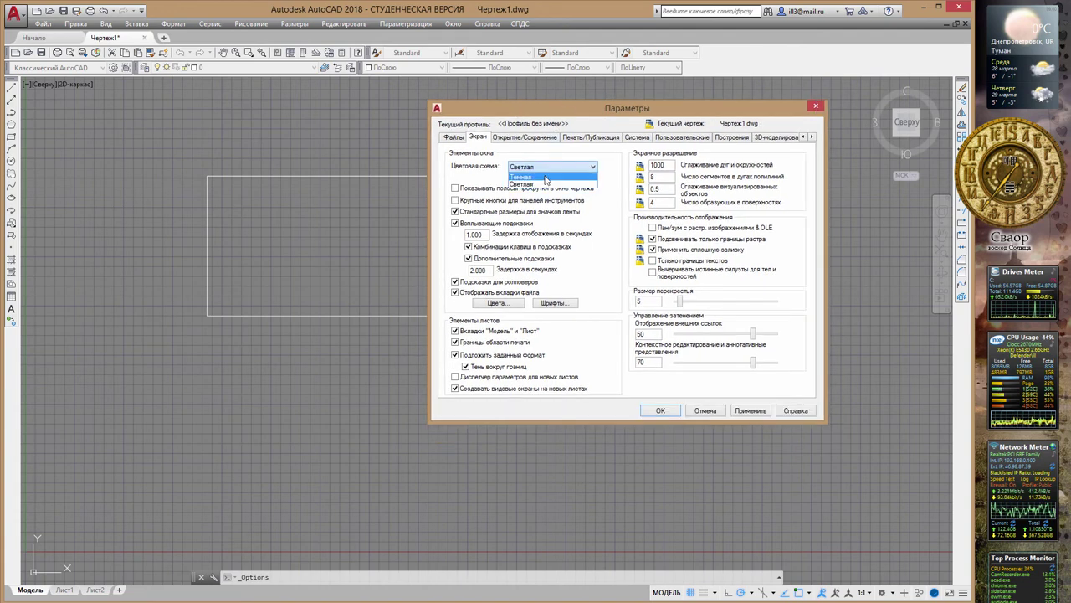
click(520, 177)
click(743, 414)
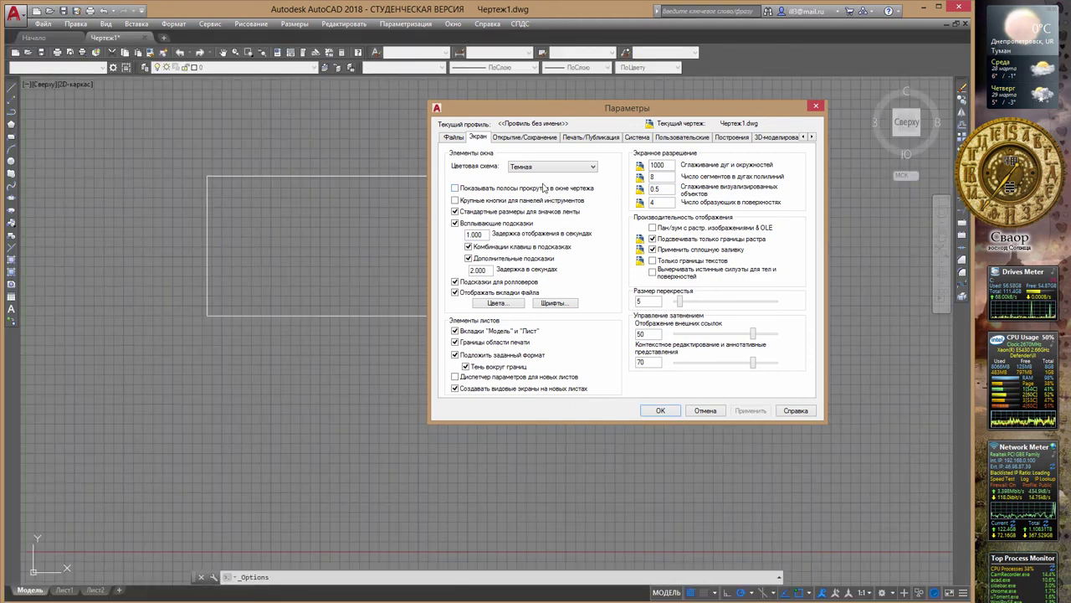
drag(585, 107, 248, 133)
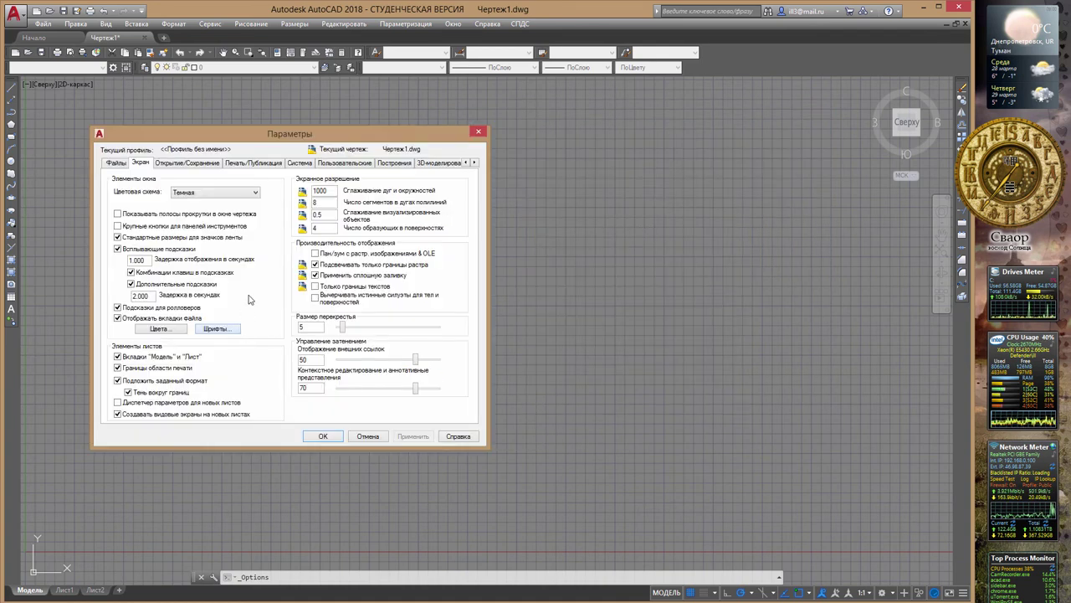
mouse_move(341, 133)
mouse_down()
mouse_move(688, 131)
mouse_move(621, 125)
mouse_up()
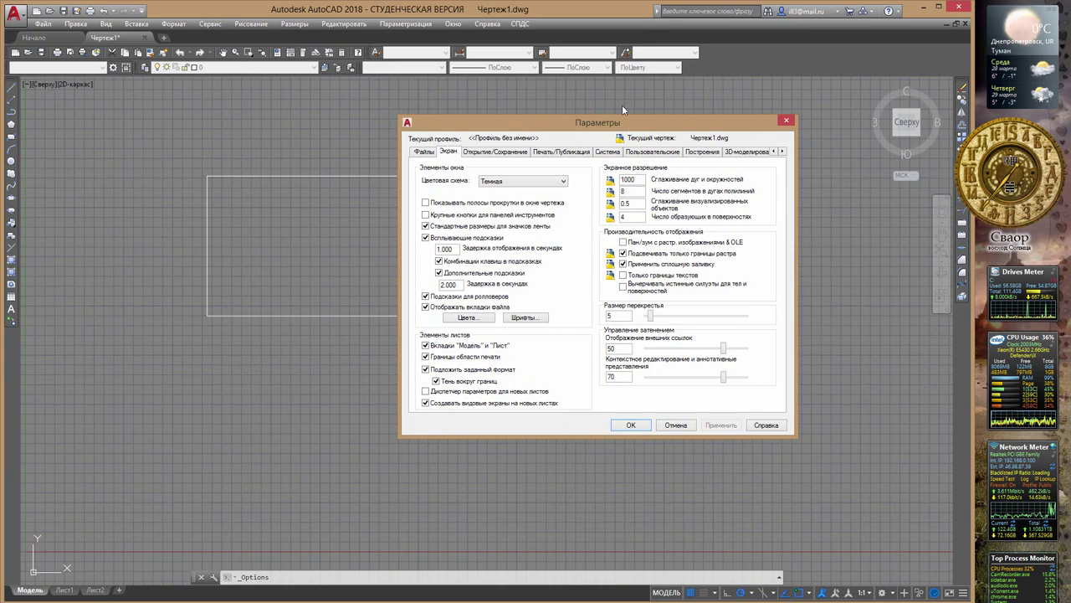
Set the 2D model space uniform background colour to Белый and accept
click(467, 319)
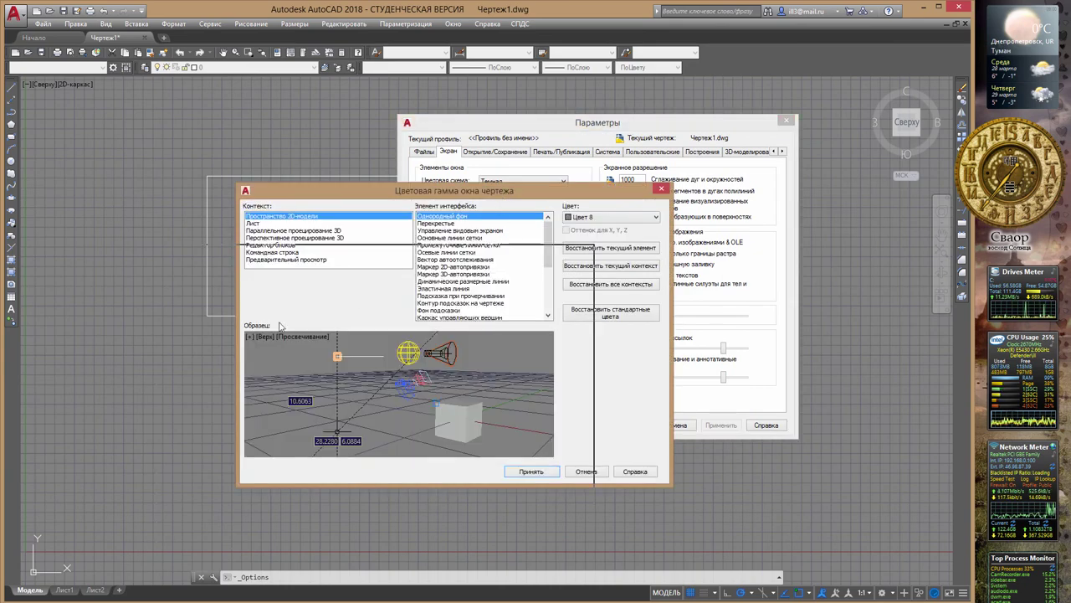
drag(451, 191, 209, 333)
drag(436, 204, 489, 156)
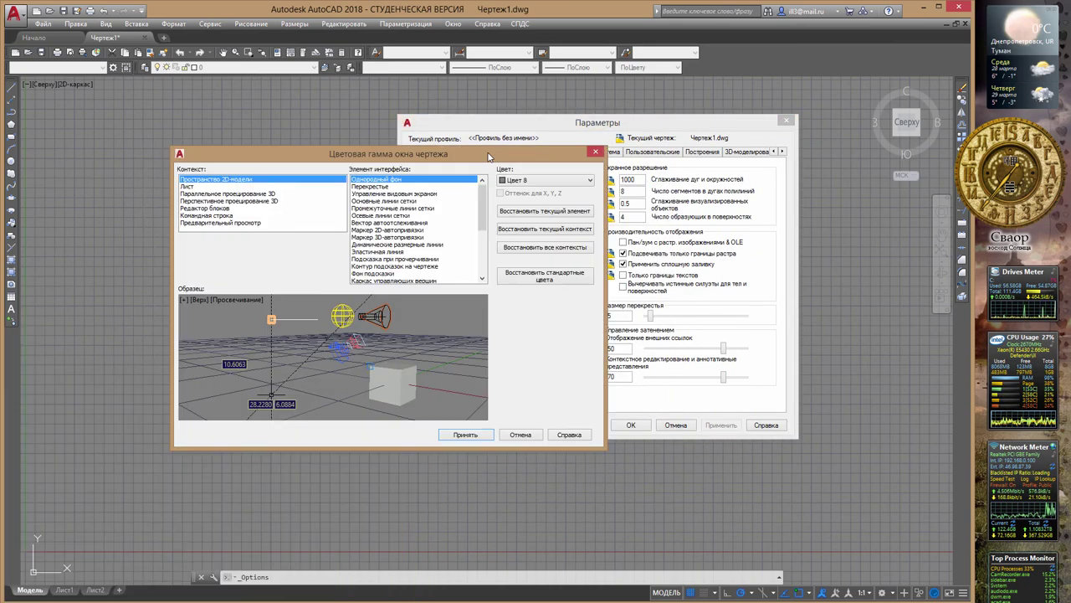
click(384, 187)
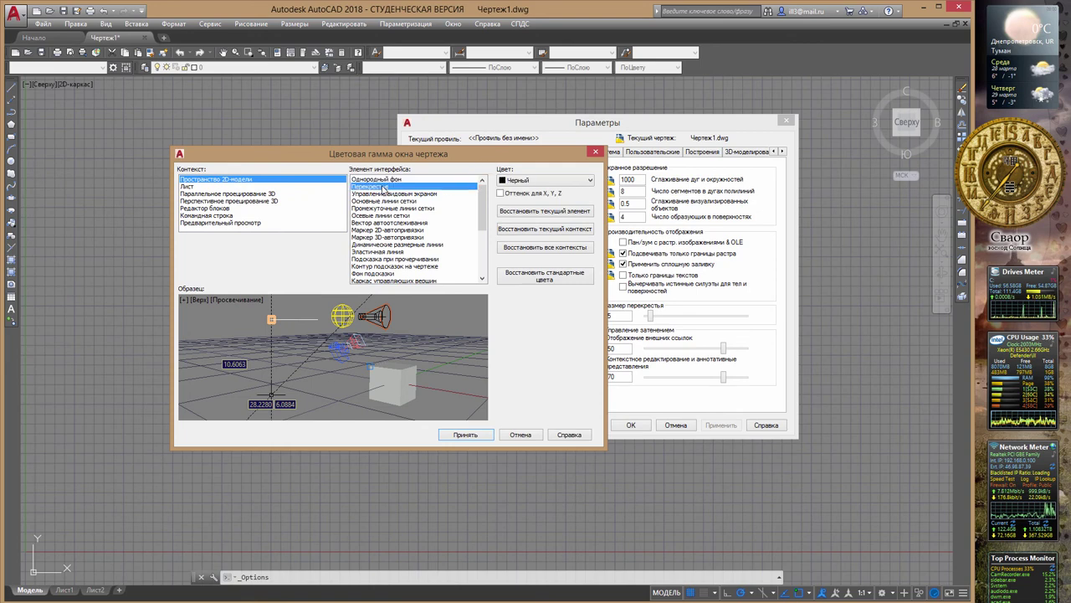
click(386, 180)
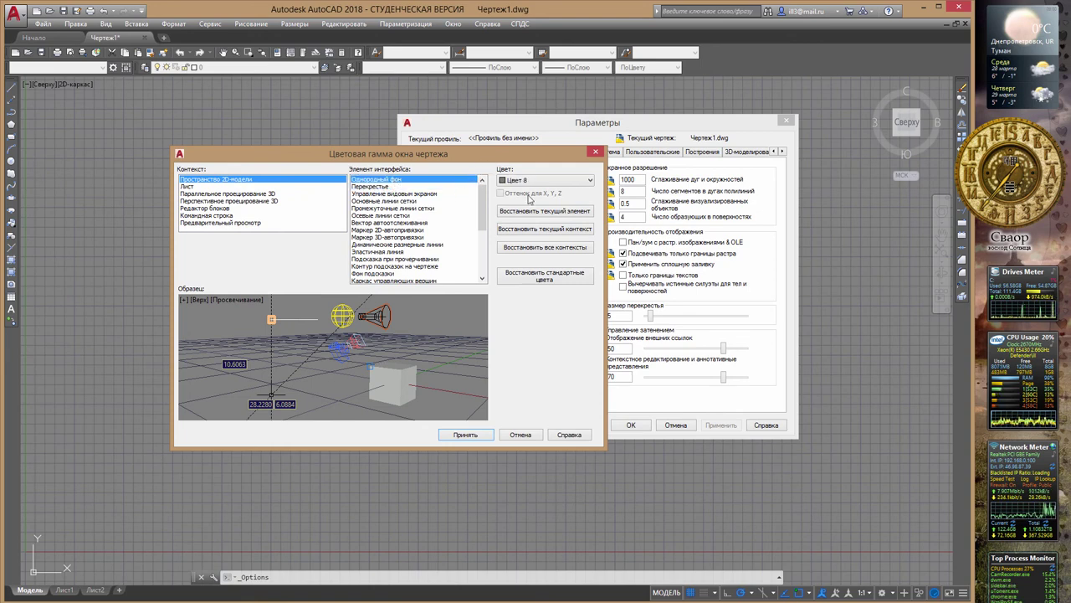
click(545, 182)
click(525, 244)
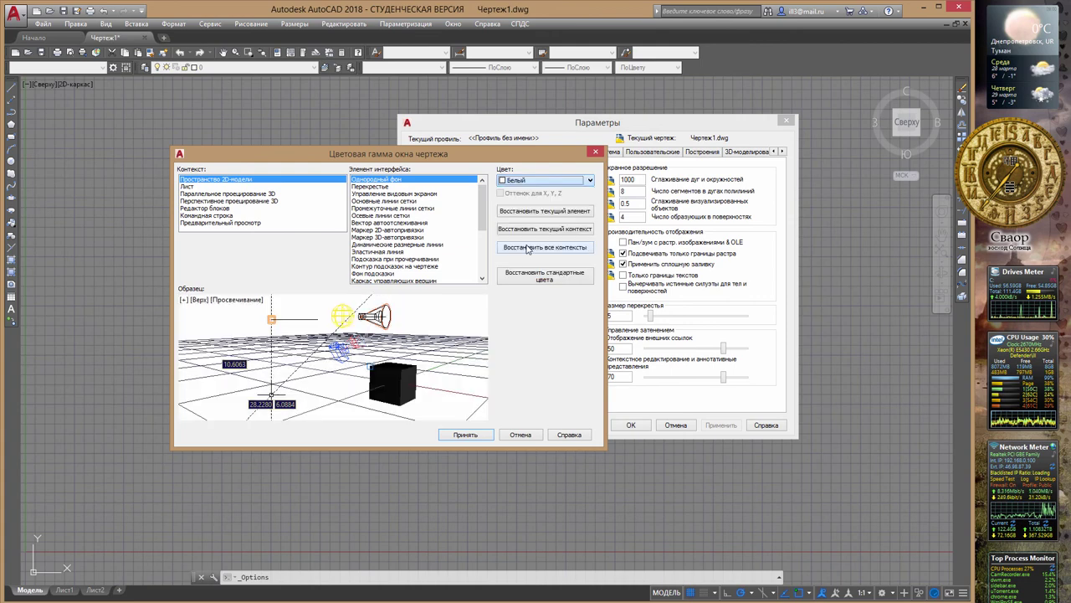
mouse_move(433, 323)
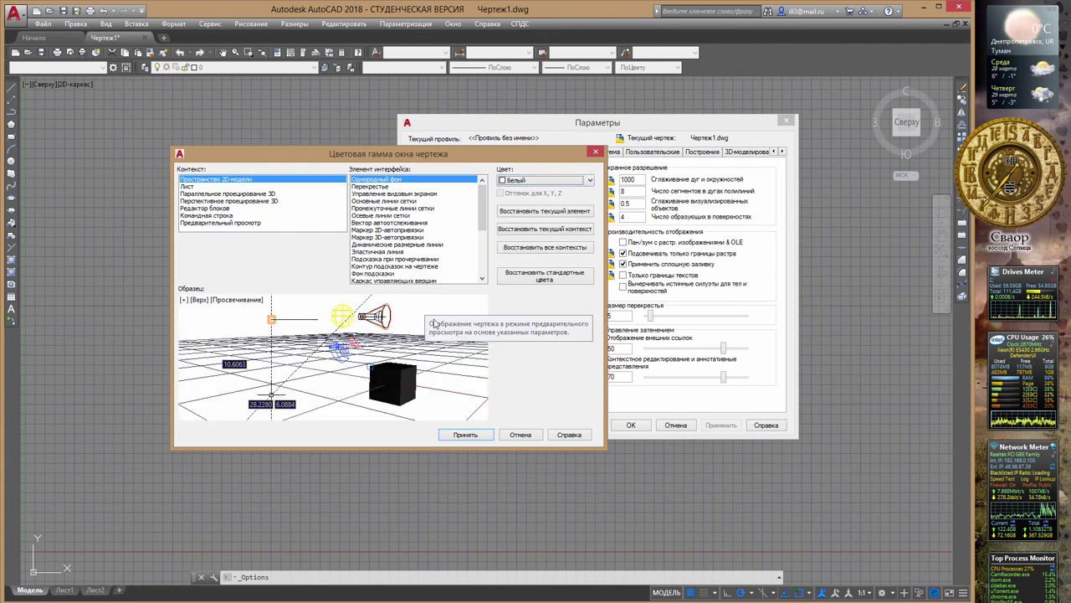
click(475, 441)
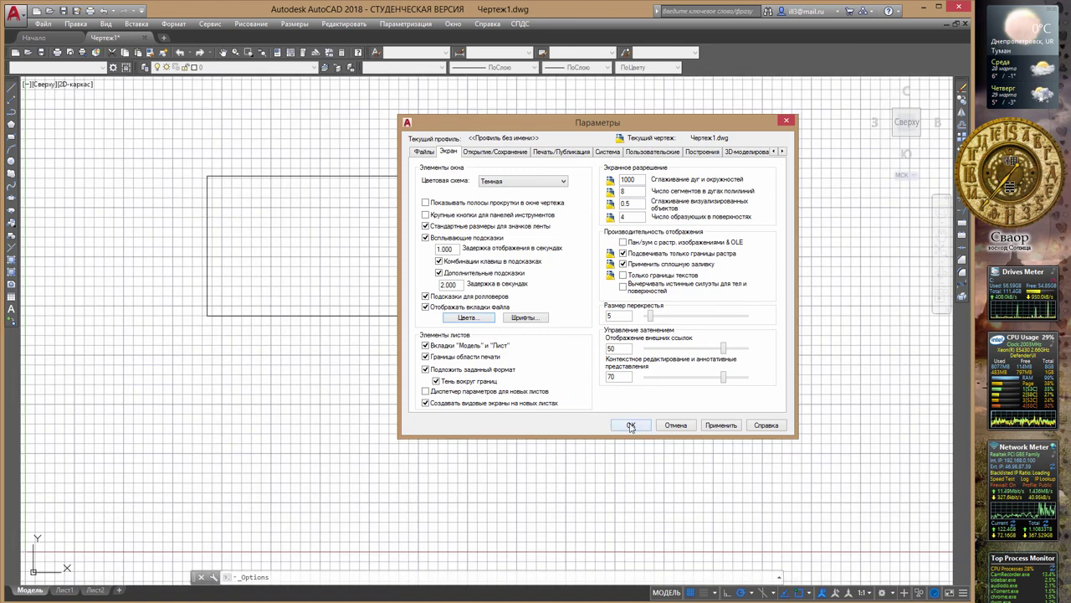
Confirm Параметры with OK, keeping the dark scheme and white background
click(632, 425)
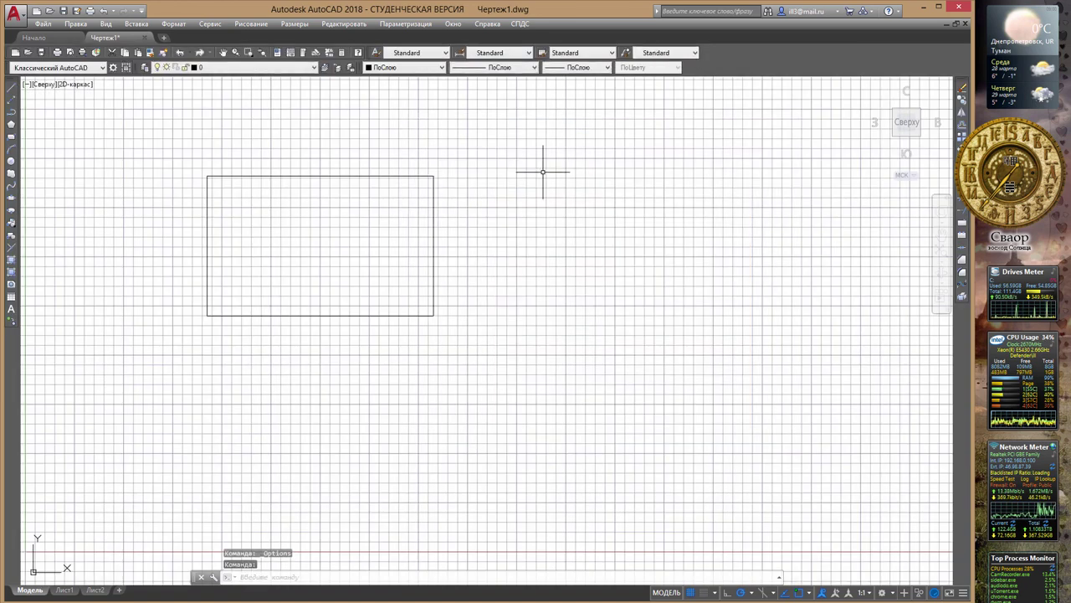